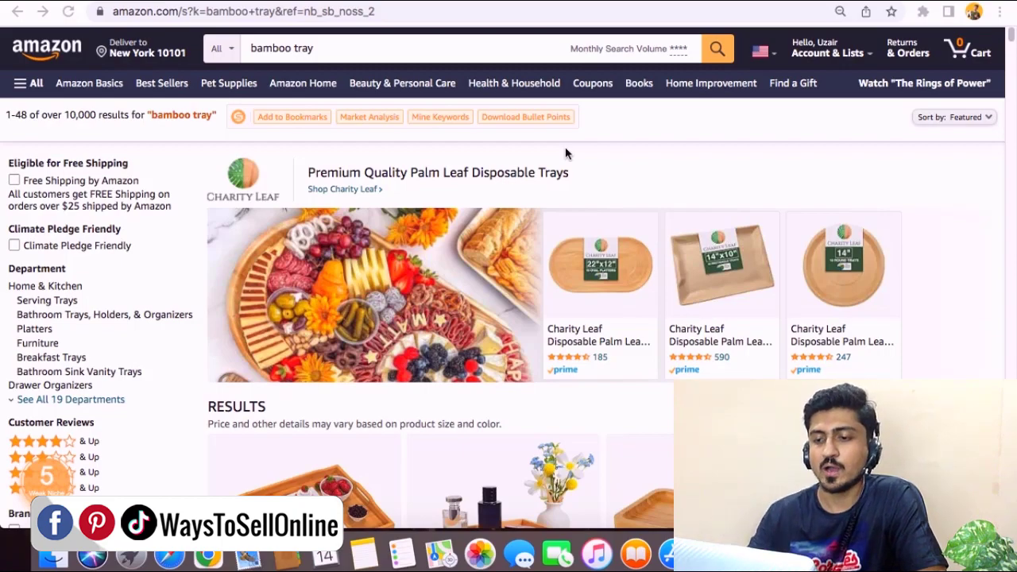
Scroll through the bamboo tray search results to find the Bamboo Tea Serving Tray 3 Pcs.
scroll(635, 318, down, 15)
scroll(637, 338, down, 6)
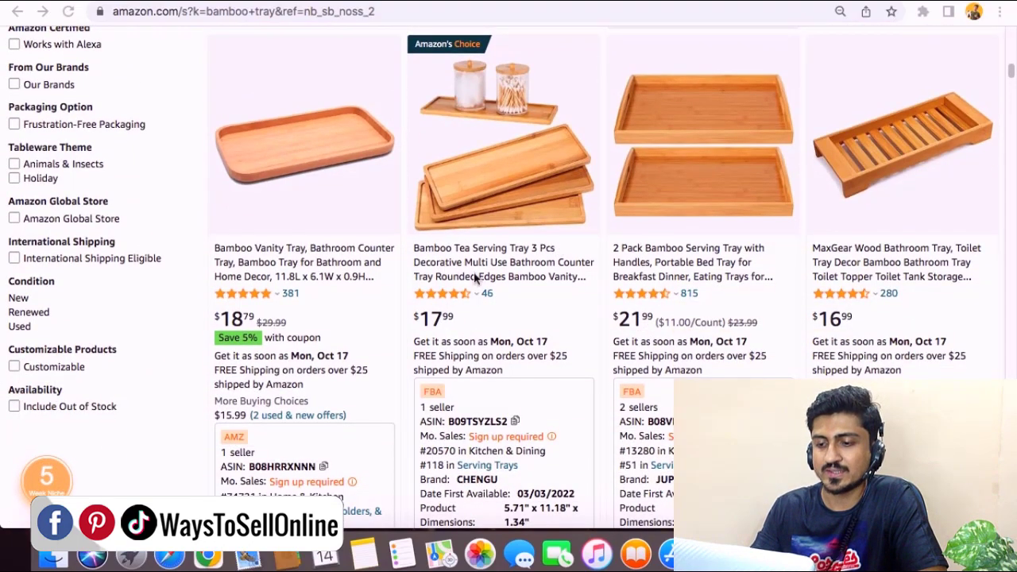
scroll(492, 271, up, 2)
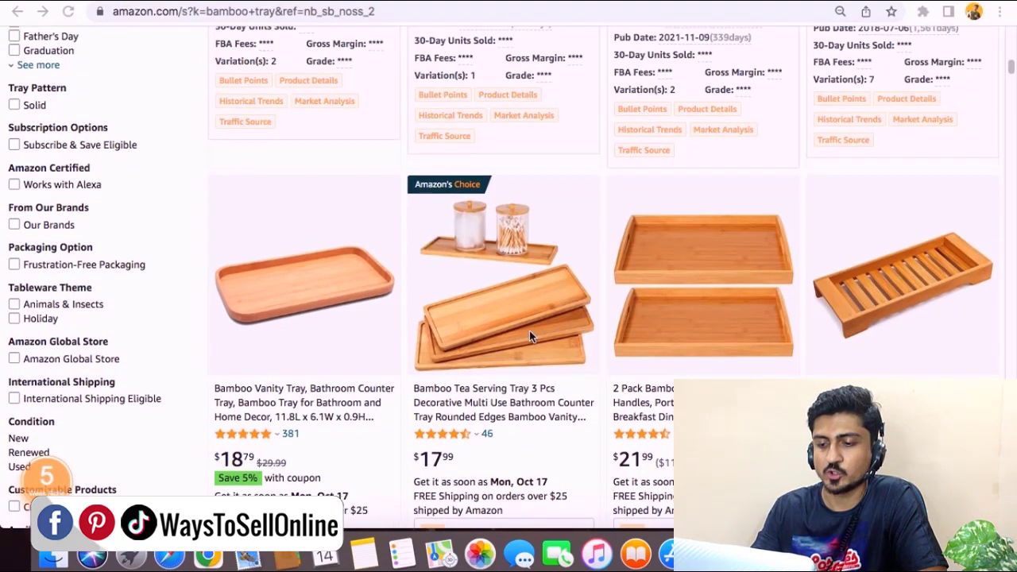
scroll(527, 330, down, 3)
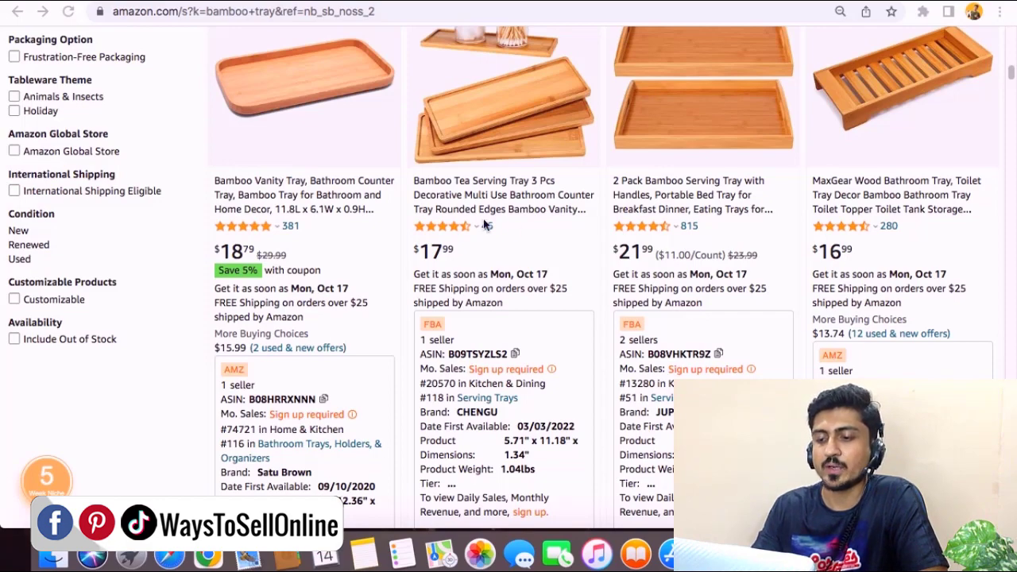
scroll(509, 221, down, 3)
scroll(509, 226, up, 4)
Open the Bamboo Tea Serving Tray 3 Pcs page and scroll down to Product information.
click(506, 245)
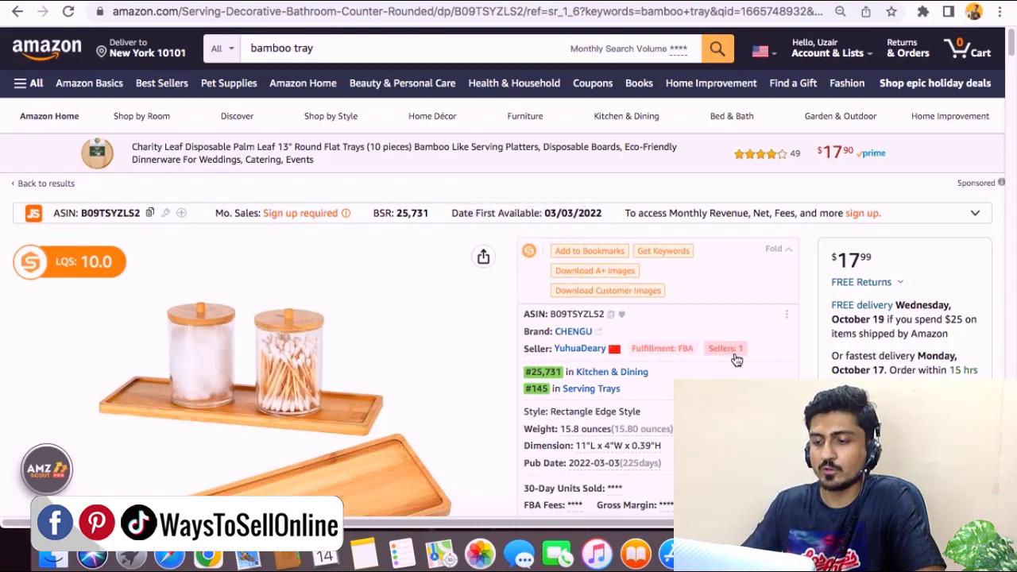
scroll(731, 349, down, 5)
scroll(727, 310, down, 15)
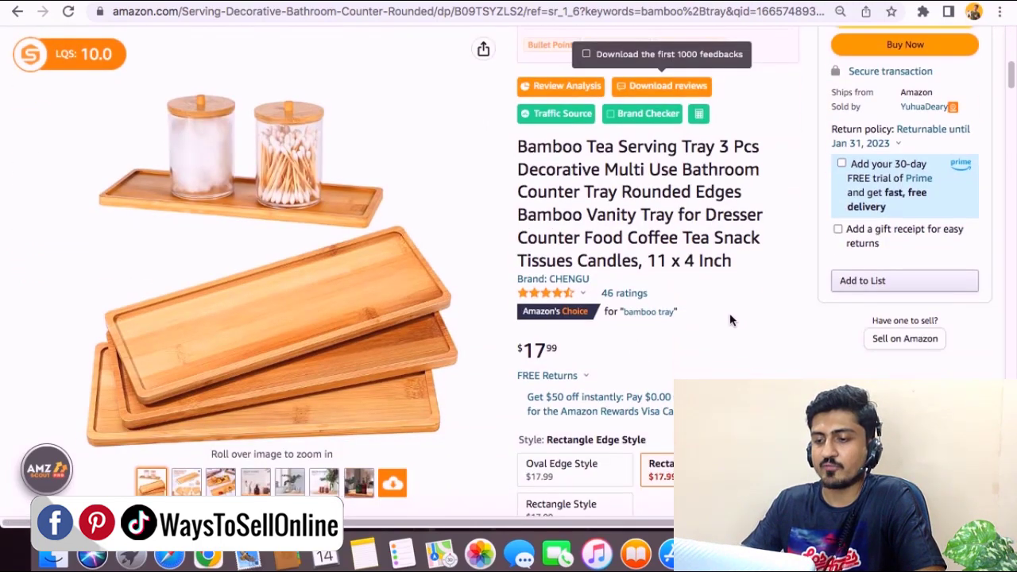
scroll(725, 306, down, 20)
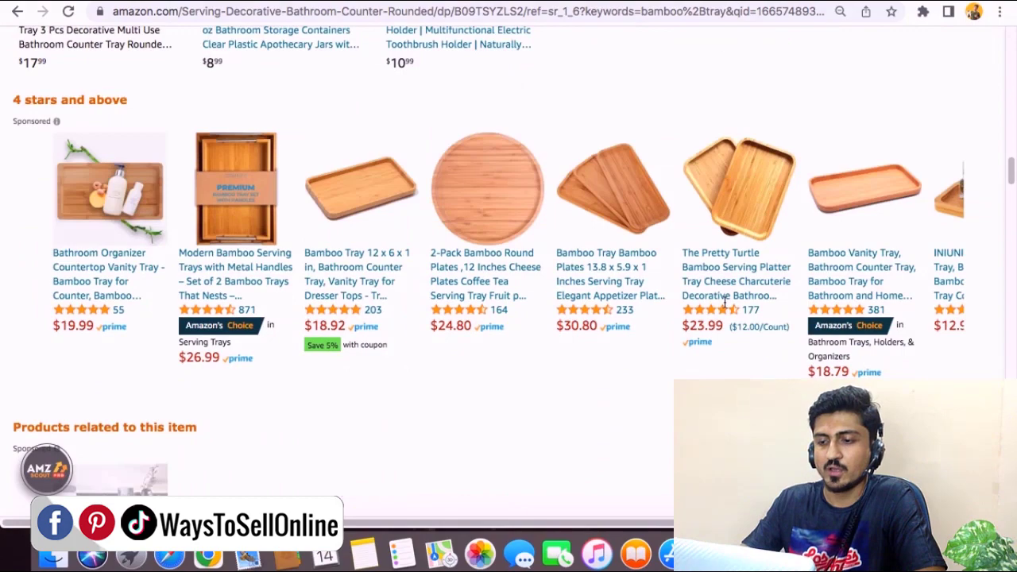
scroll(724, 300, down, 10)
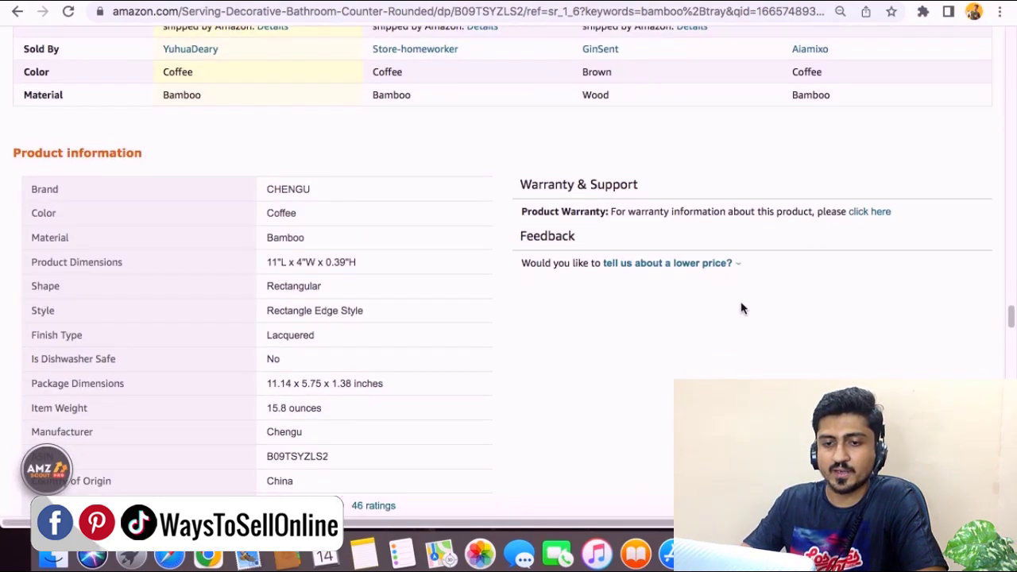
Highlight the Product information heading and the tray's Product Dimensions value.
click(40, 155)
drag(40, 155, 132, 151)
click(260, 148)
scroll(260, 148, down, 2)
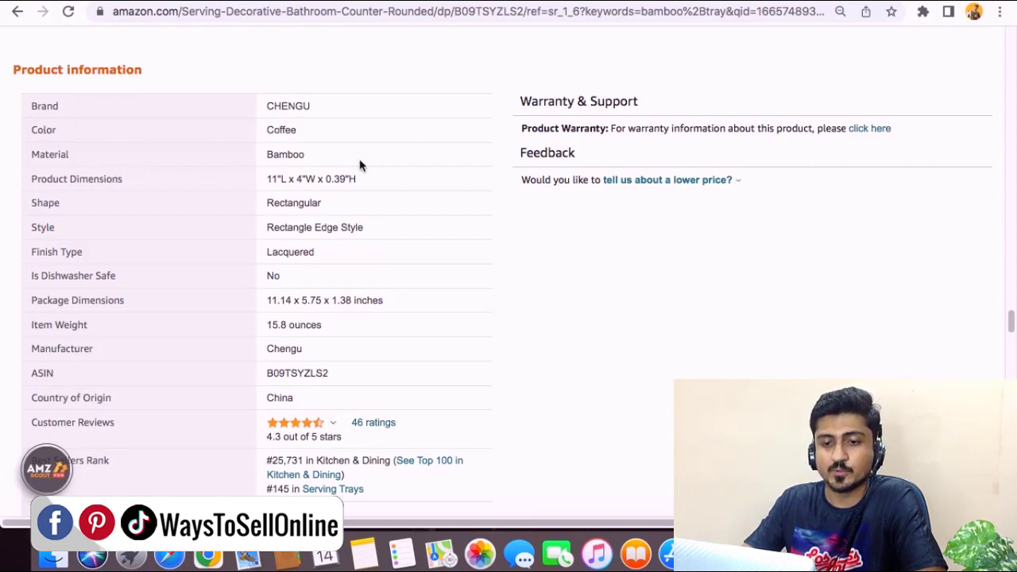
drag(268, 180, 355, 179)
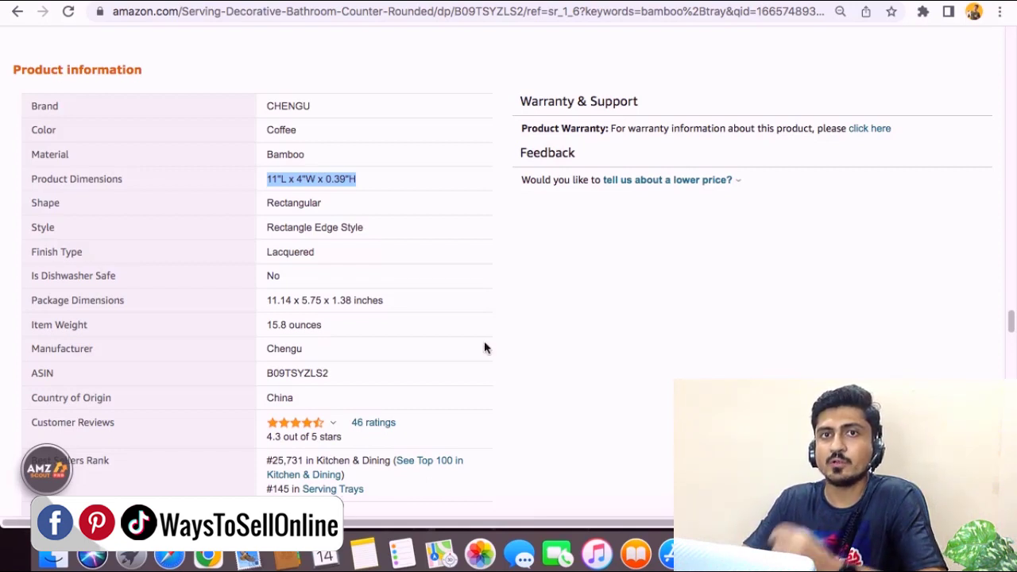
Highlight the Kitchen & Dining sales rank and open the Serving Trays best sellers list.
scroll(492, 352, down, 3)
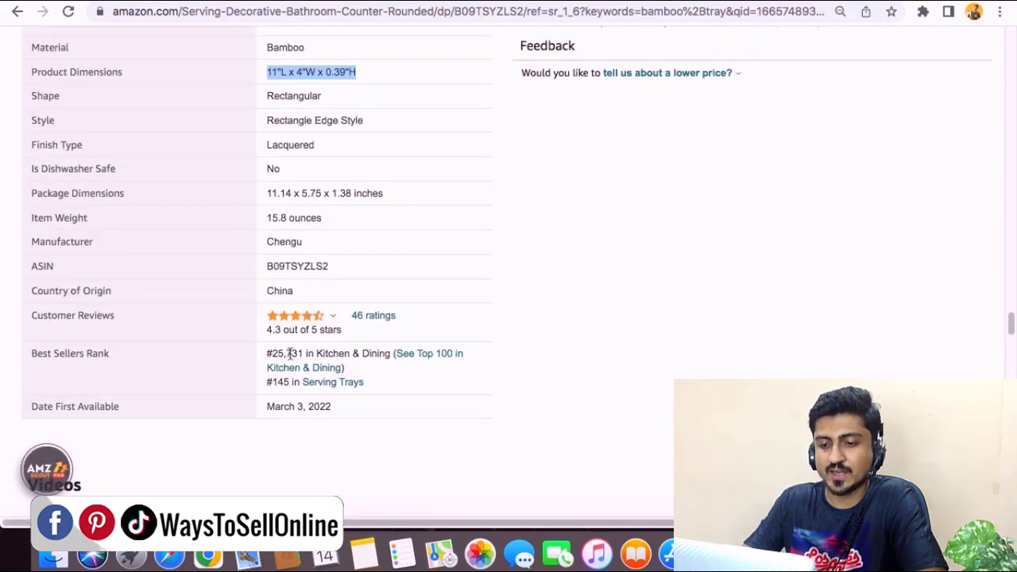
drag(318, 356, 390, 356)
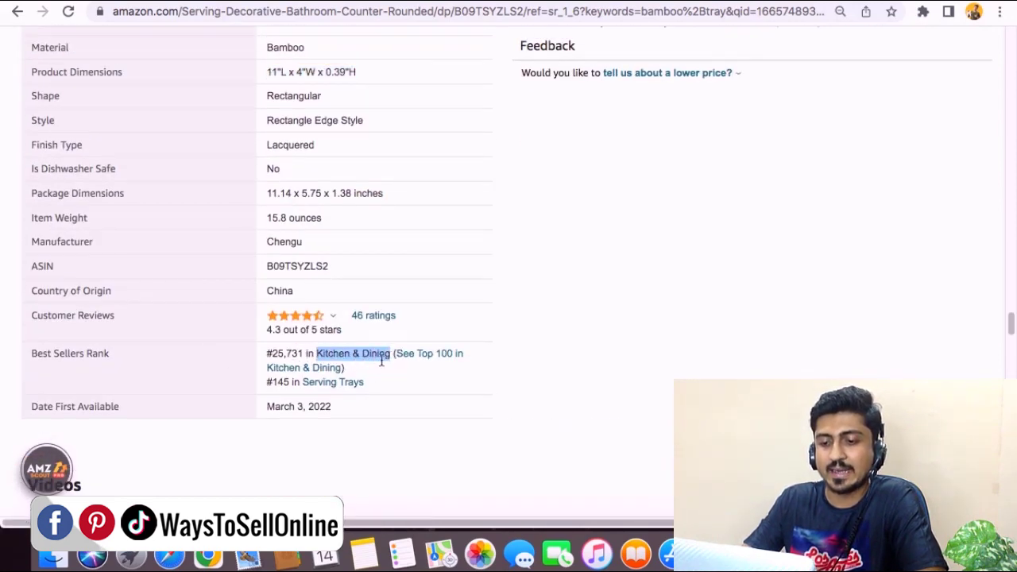
click(321, 386)
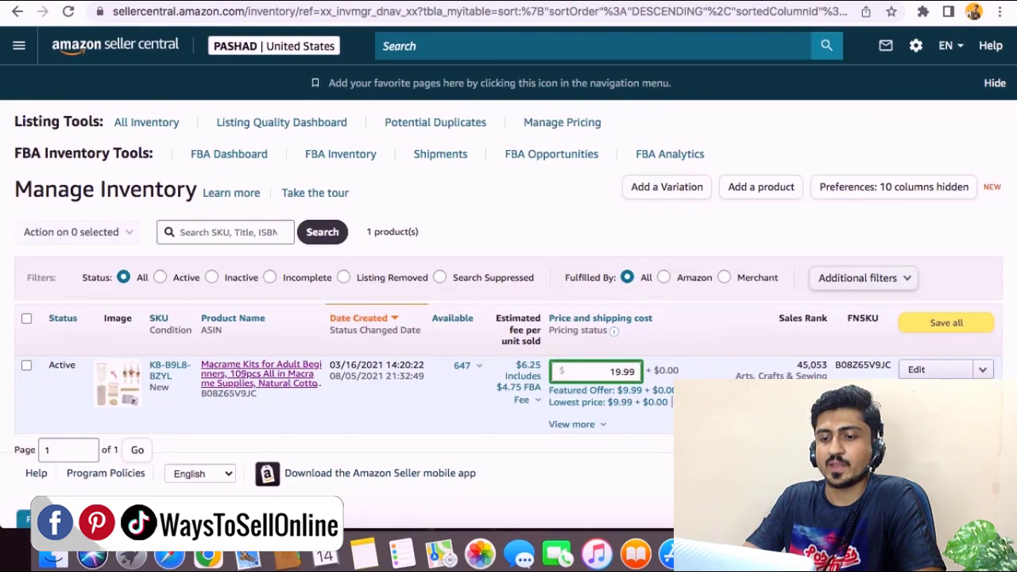
Go to Catalog > Add Products and choose to add a product not sold on Amazon.
click(19, 49)
mouse_move(46, 94)
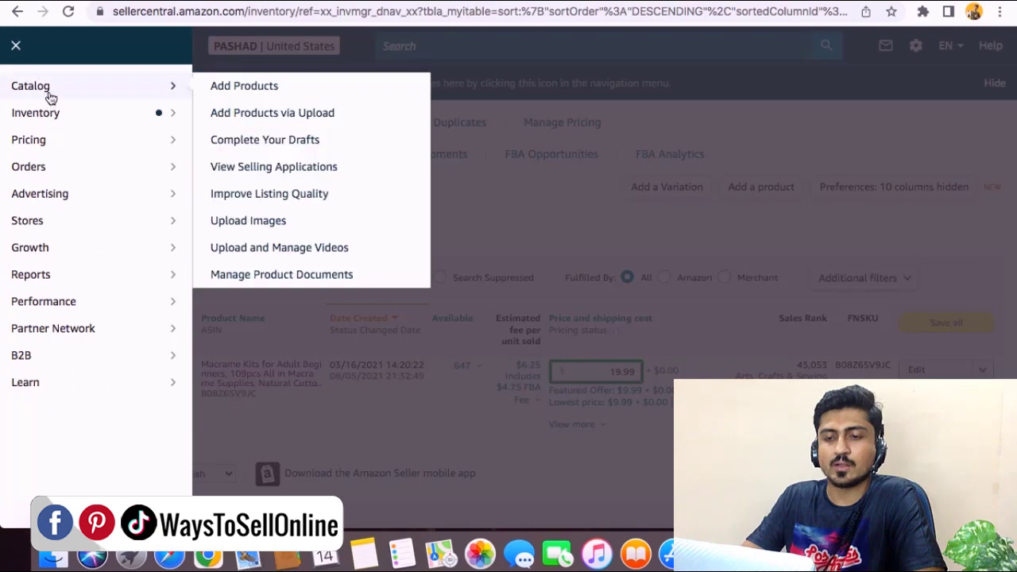
click(239, 95)
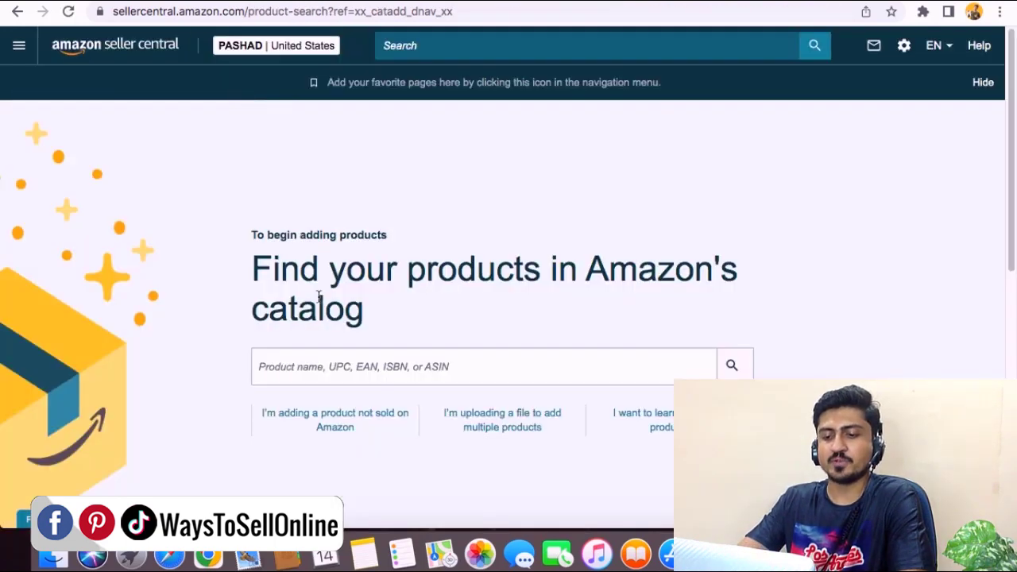
click(347, 427)
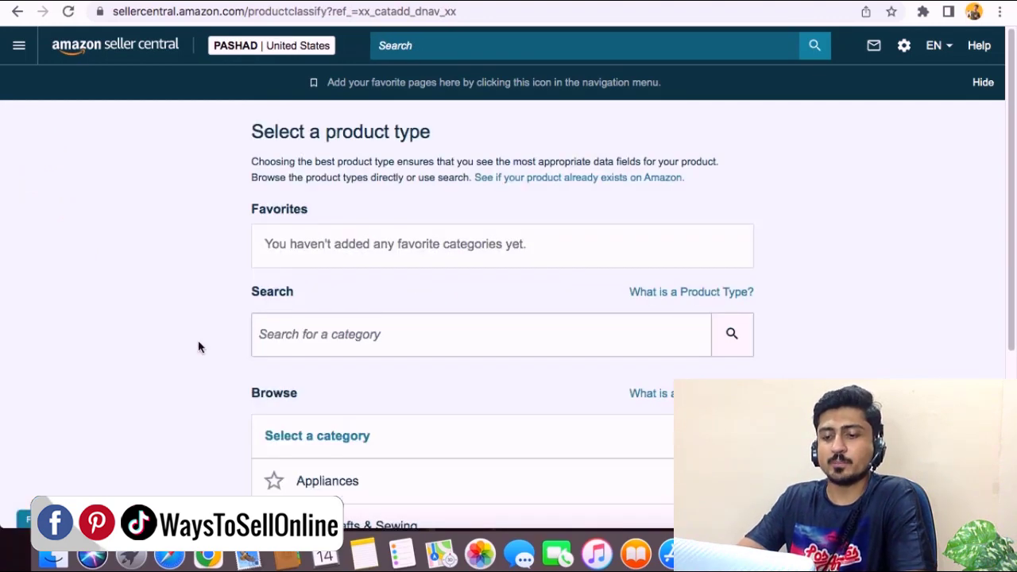
click(340, 337)
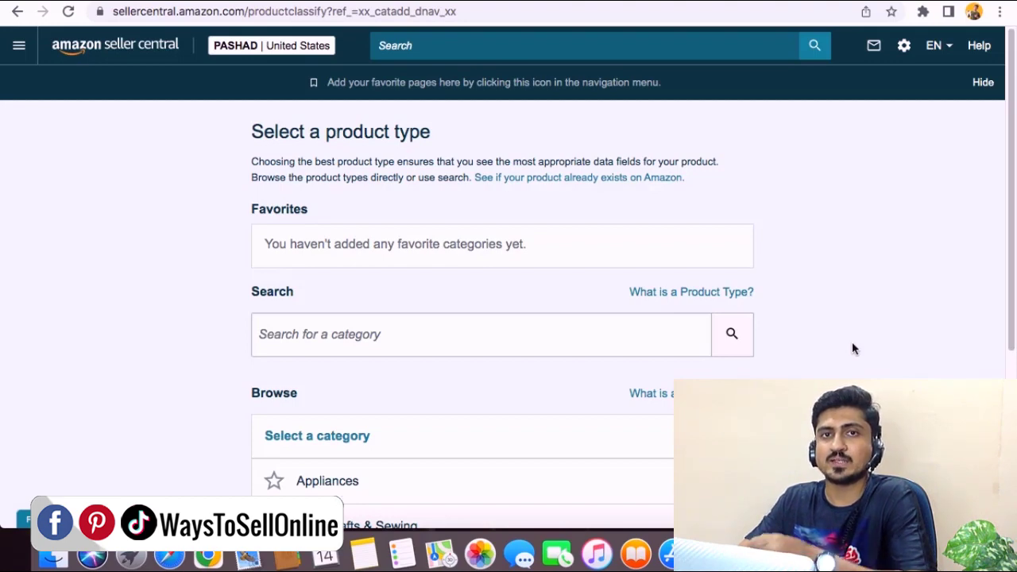
Browse Home & Kitchen > Kitchen & Dining > Dining & Entertaining > Dinnerware & Serveware.
scroll(879, 341, down, 1)
scroll(878, 341, down, 5)
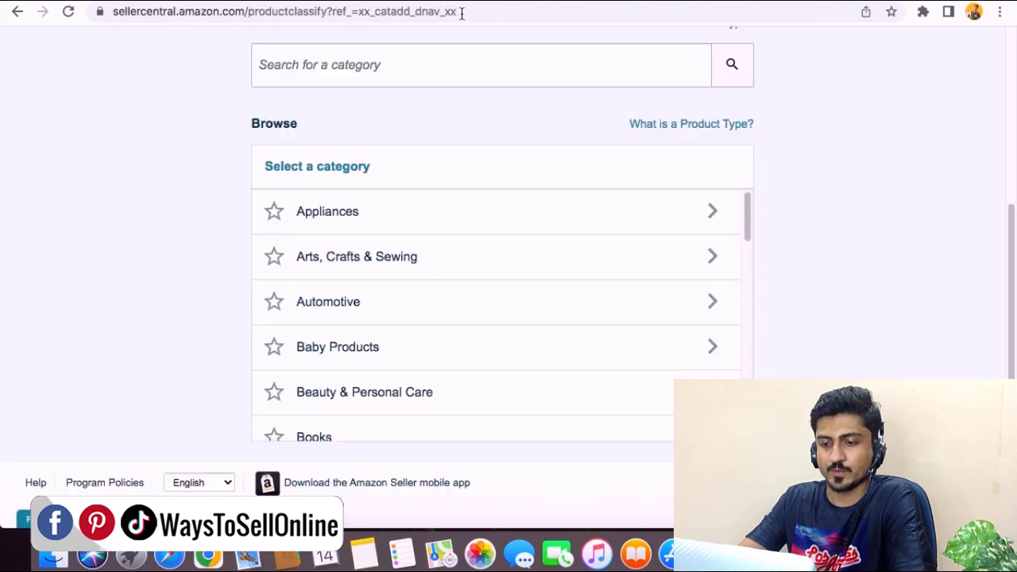
scroll(397, 345, down, 8)
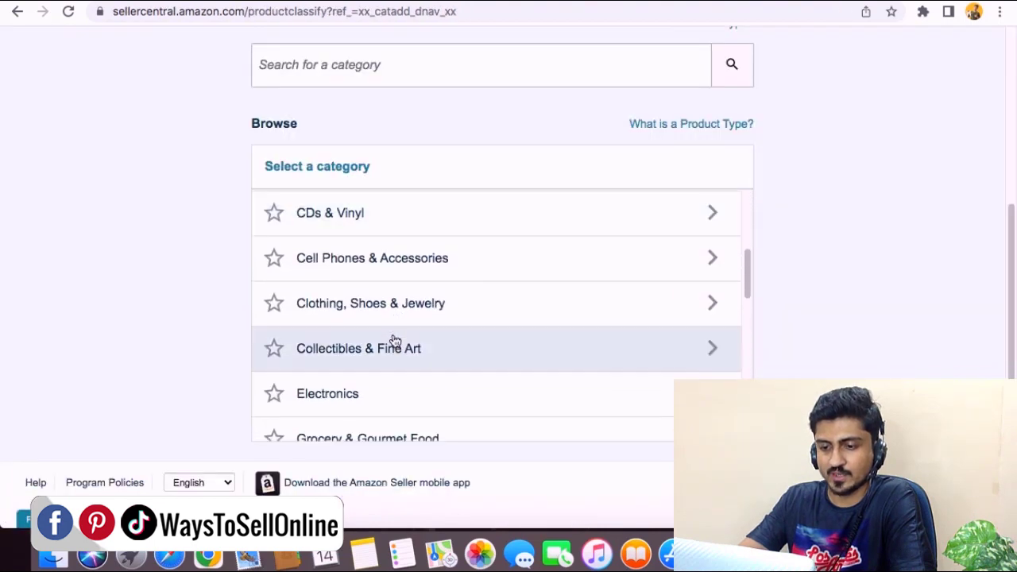
click(329, 282)
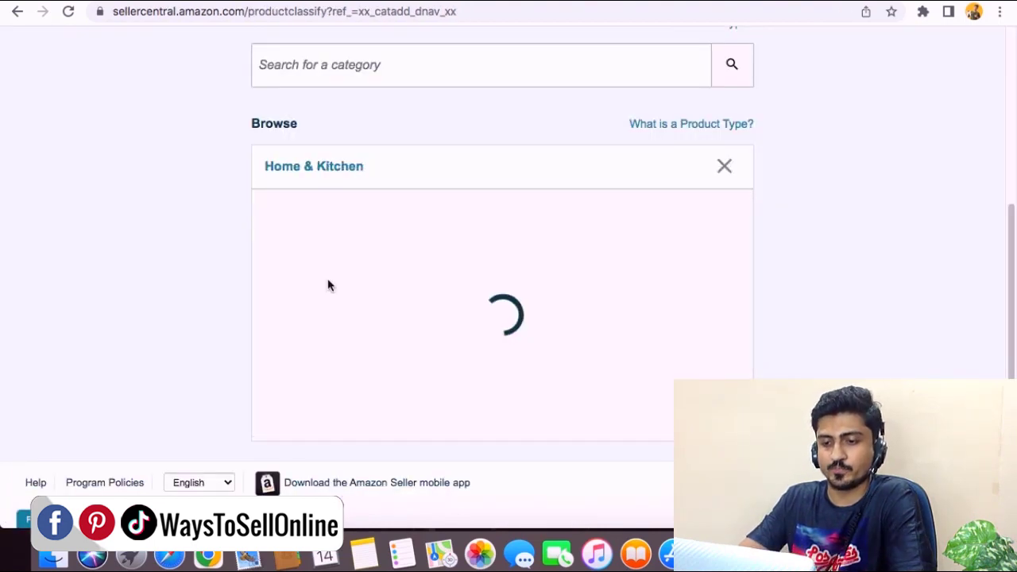
click(364, 273)
click(374, 222)
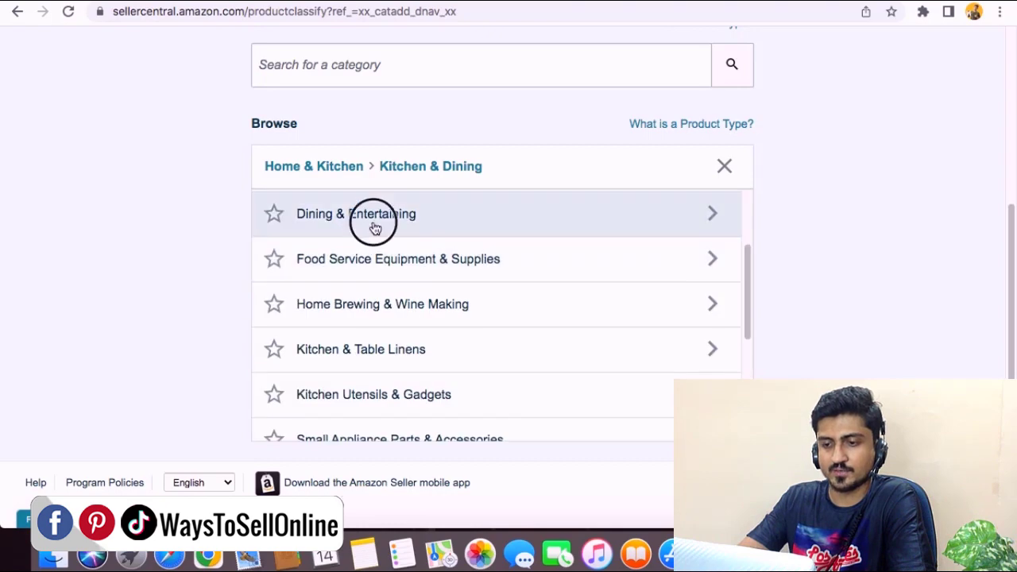
click(376, 261)
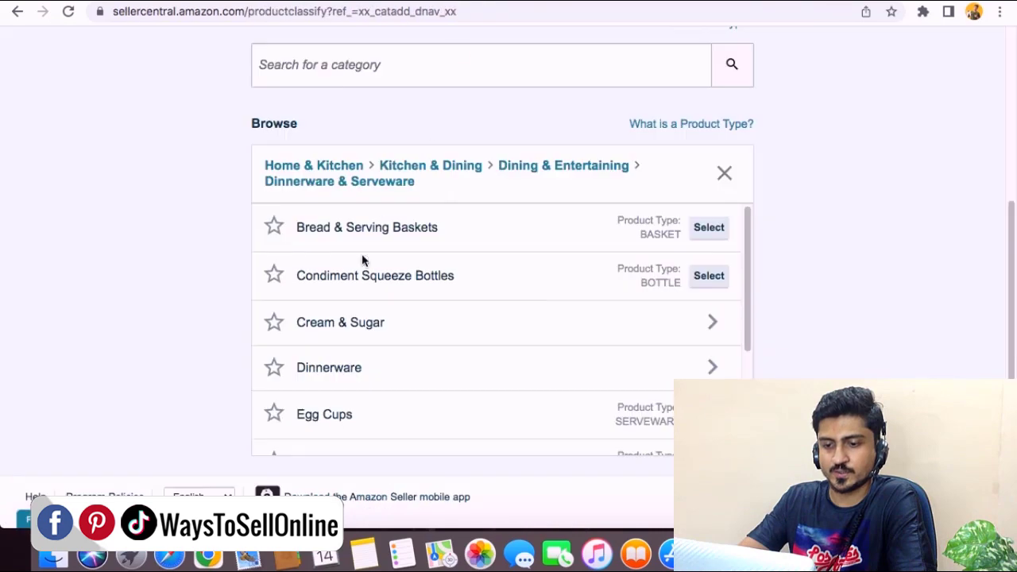
Go into Serveware > Serving Dishes, Trays & Platters and select Serving Trays.
scroll(362, 262, down, 3)
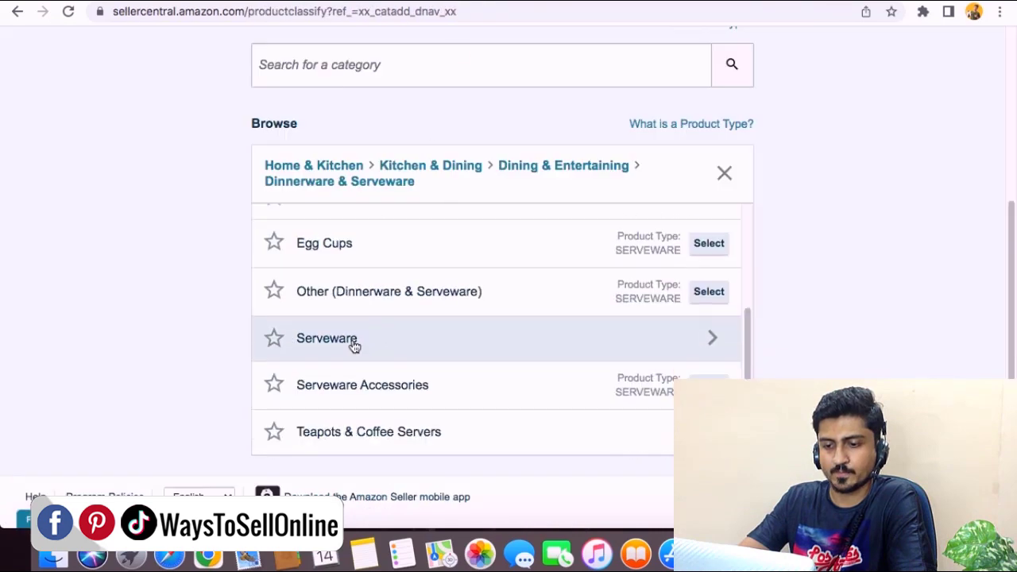
click(431, 333)
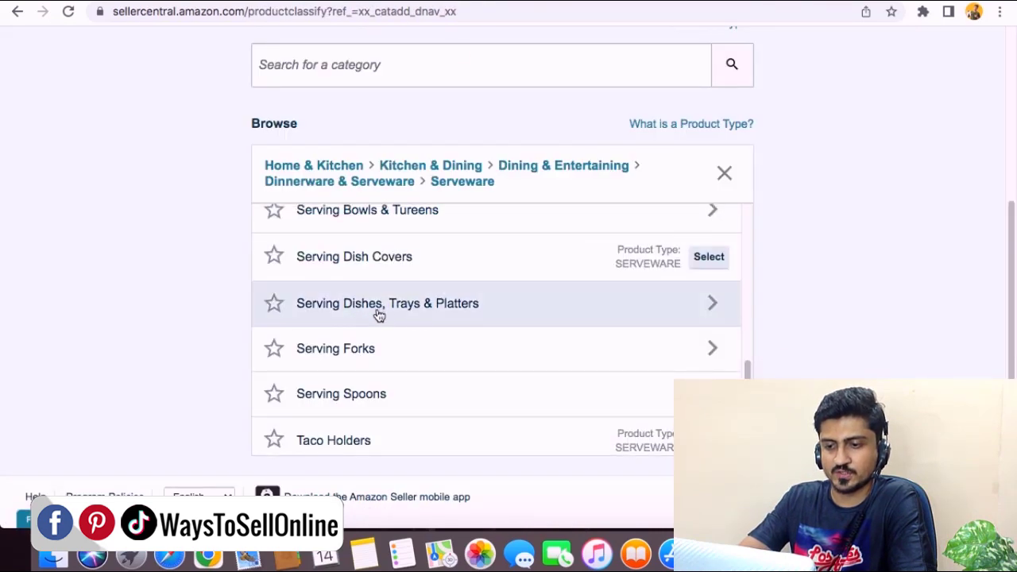
click(442, 310)
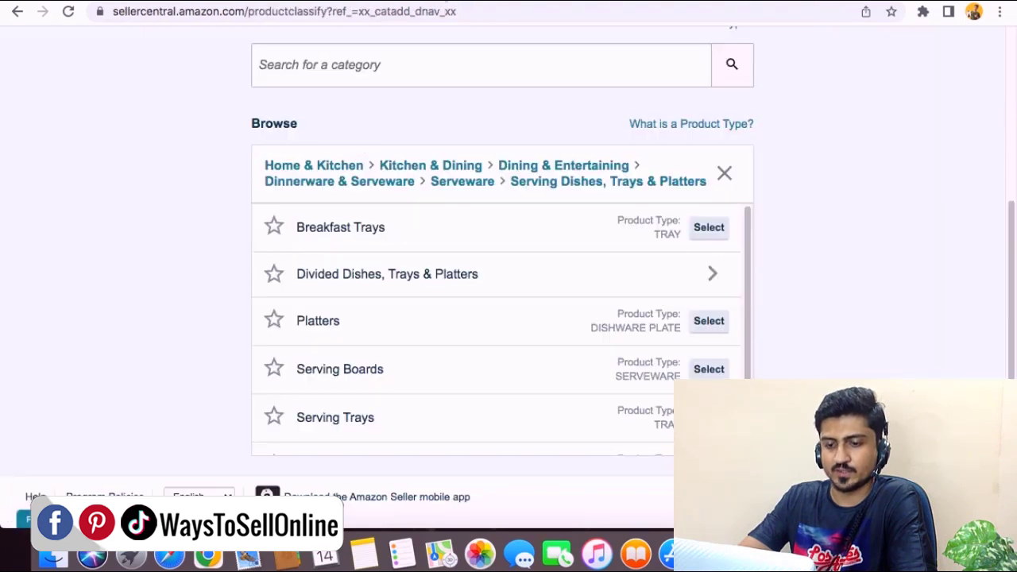
scroll(340, 315, down, 1)
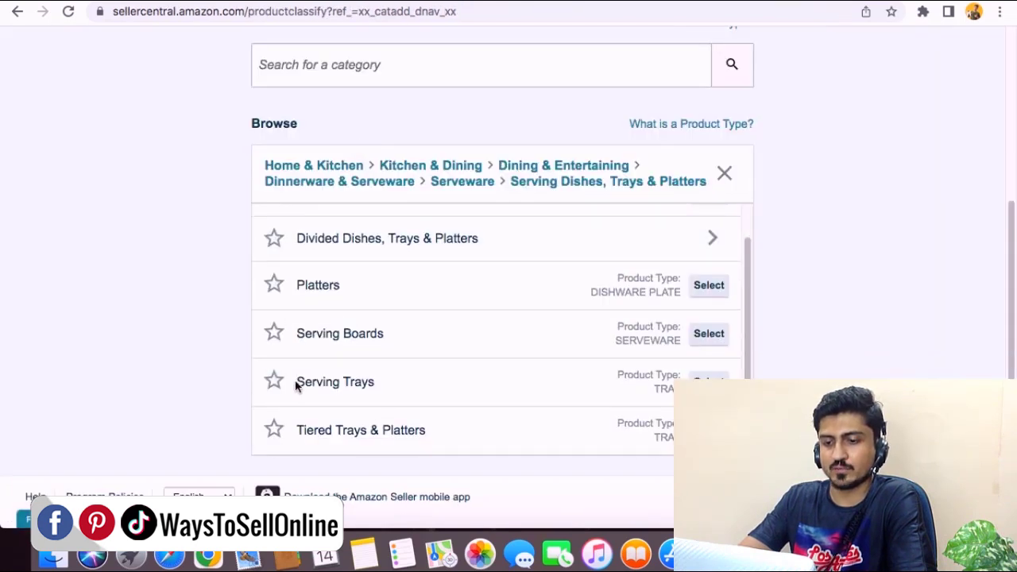
drag(297, 384, 377, 384)
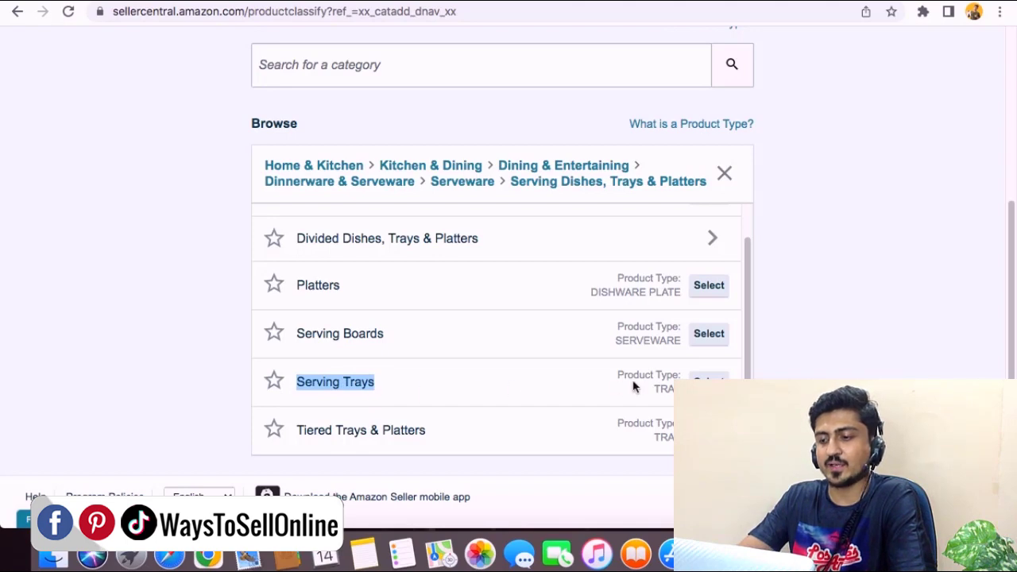
click(385, 384)
double_click(365, 383)
click(394, 380)
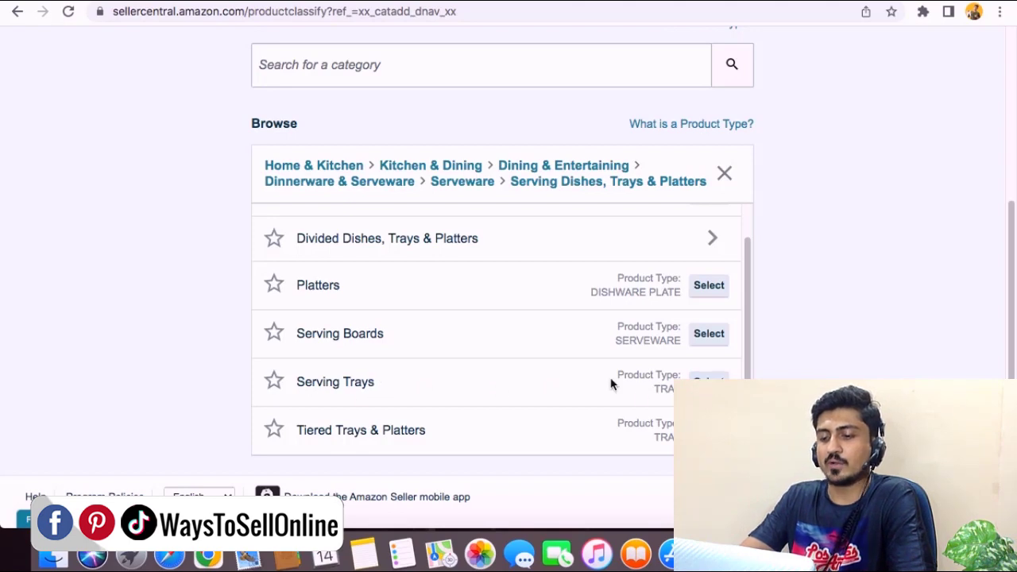
click(709, 382)
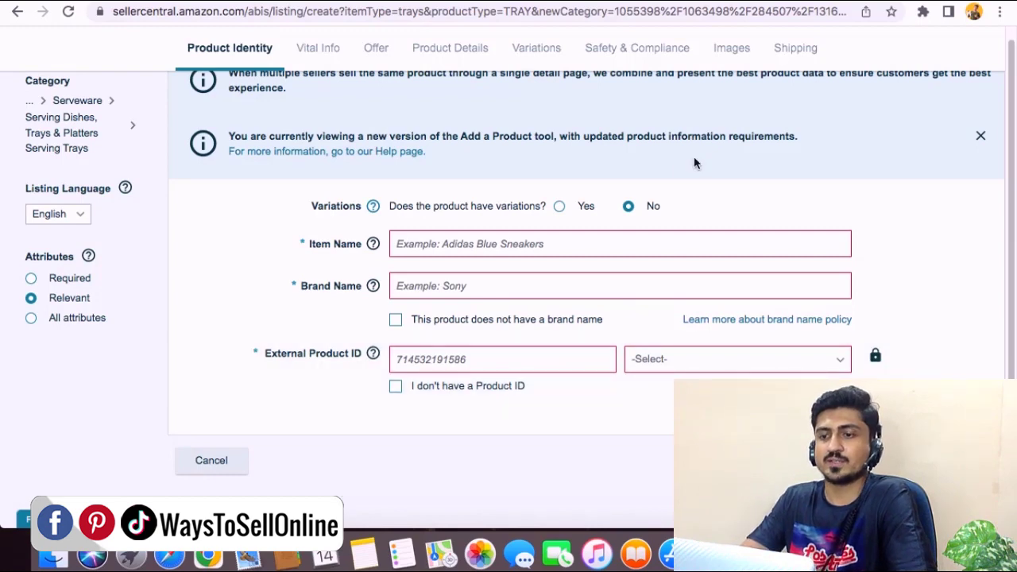
scroll(699, 168, up, 2)
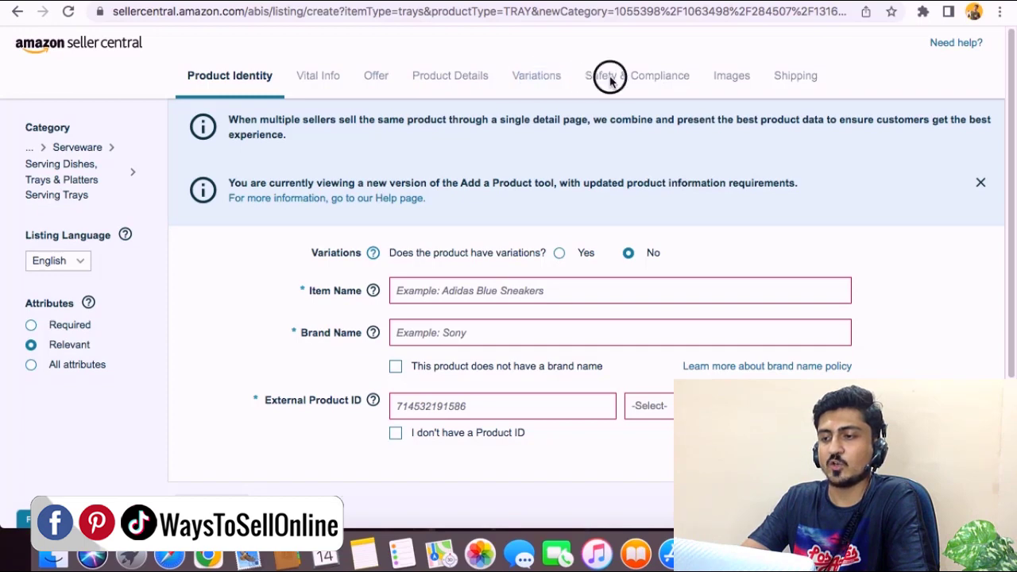
drag(722, 76, 824, 75)
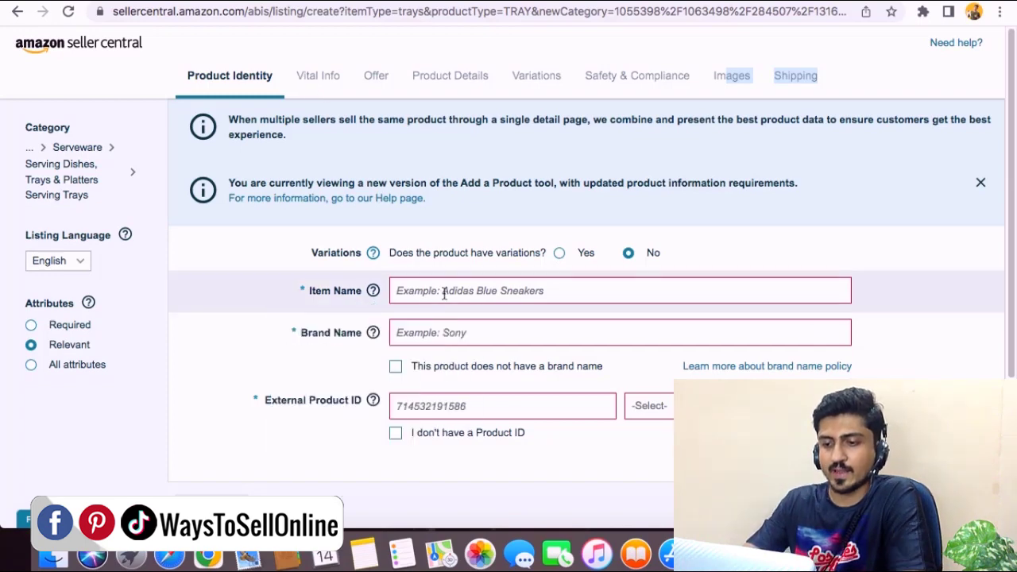
Choose UPC as the External Product ID type in the Product Identity form.
click(476, 293)
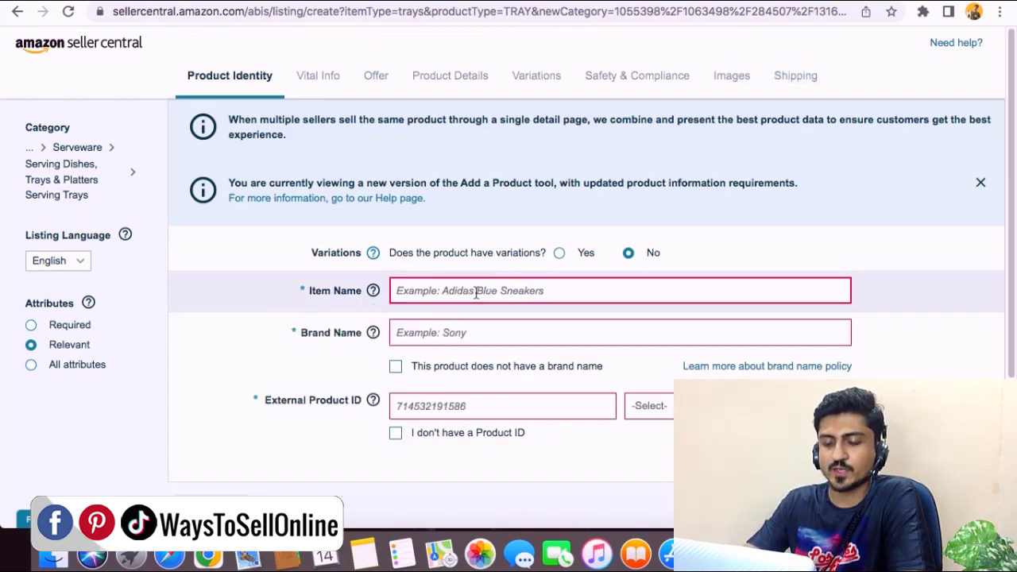
click(469, 334)
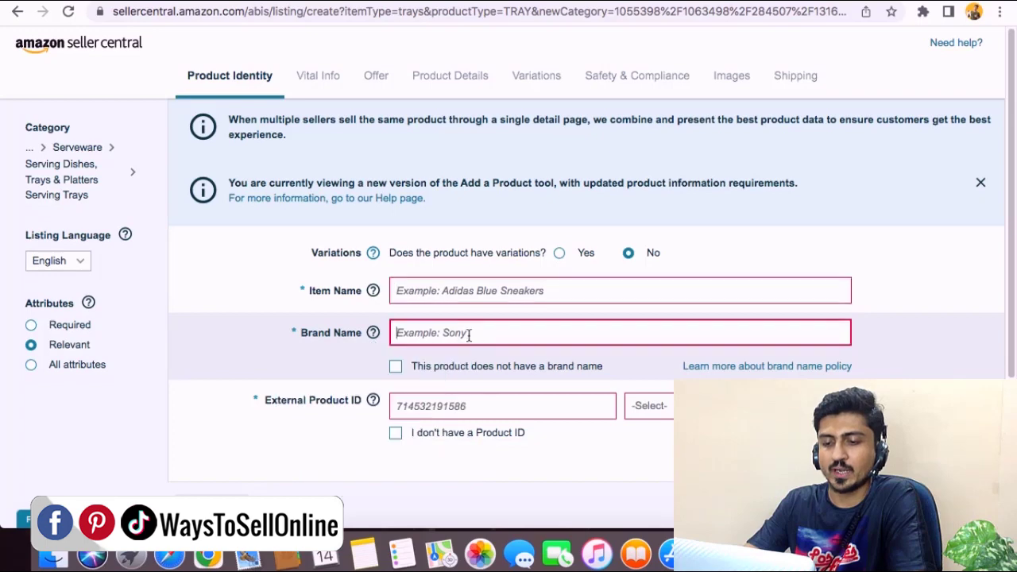
click(293, 384)
scroll(292, 382, down, 5)
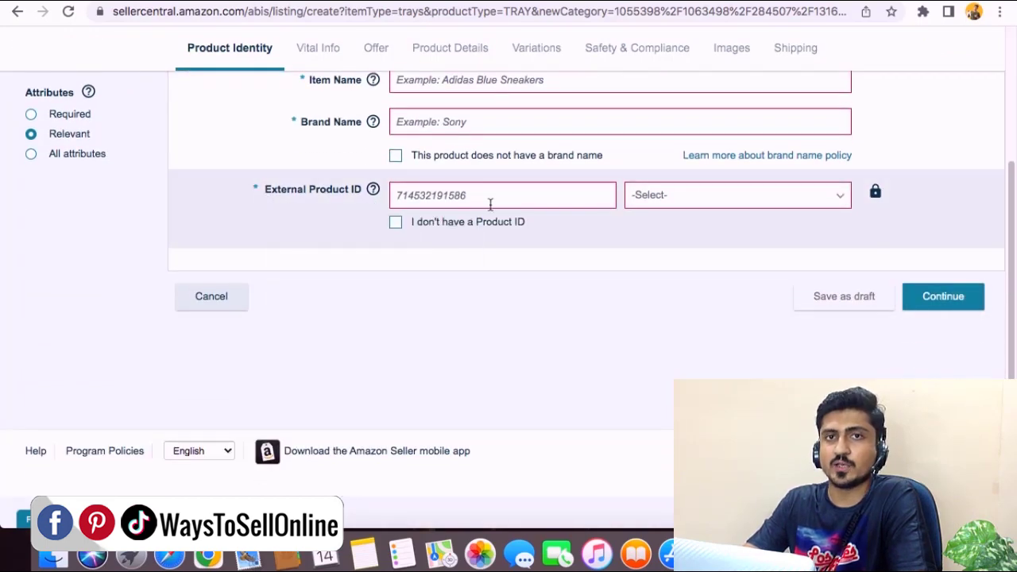
click(690, 198)
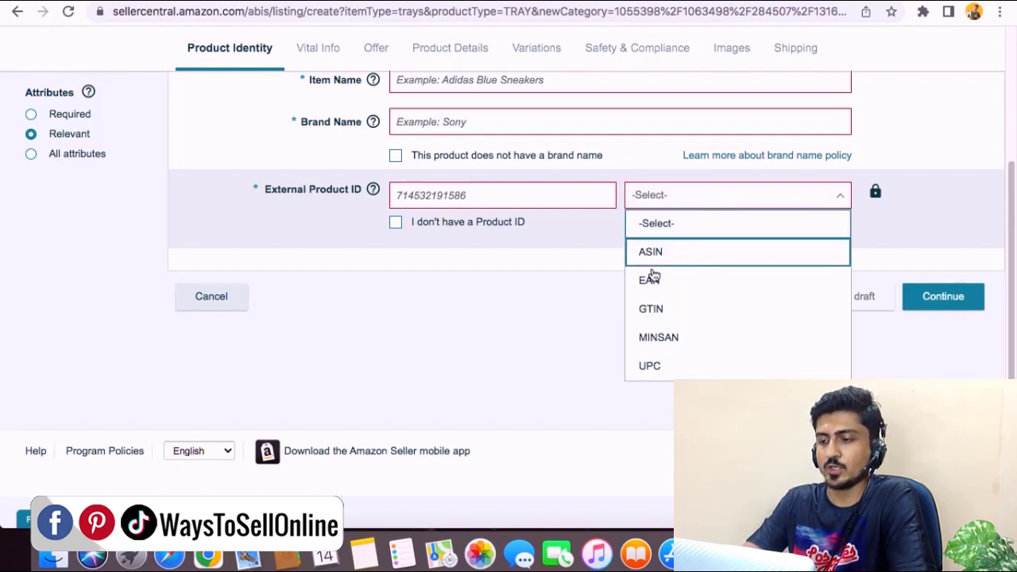
click(669, 370)
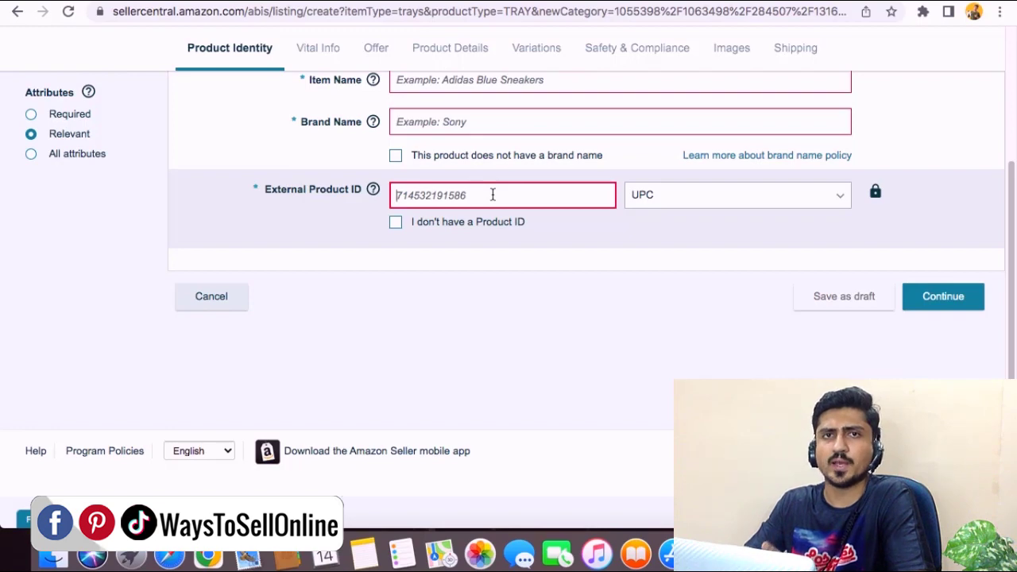
click(554, 232)
scroll(552, 234, up, 1)
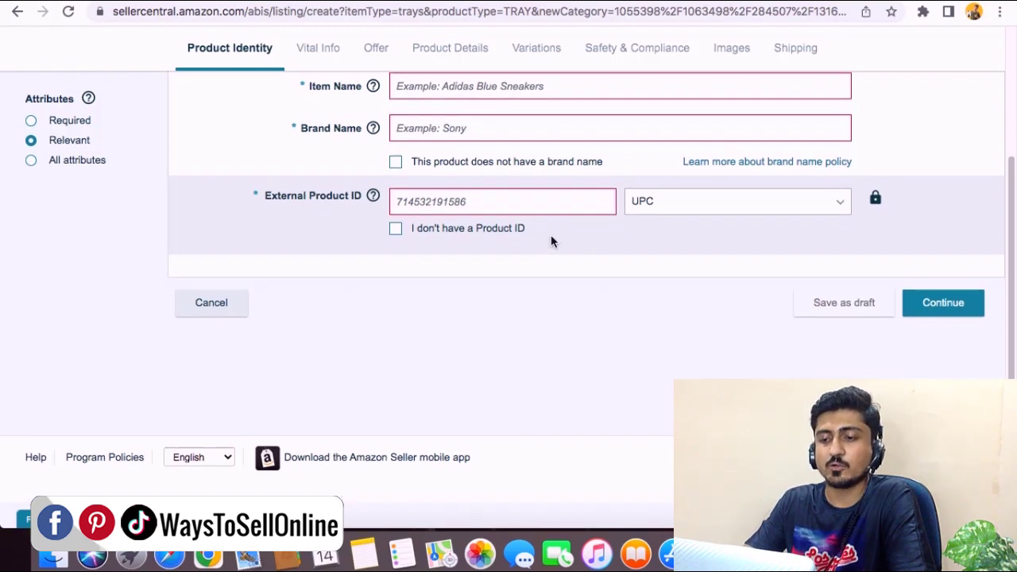
scroll(551, 235, up, 2)
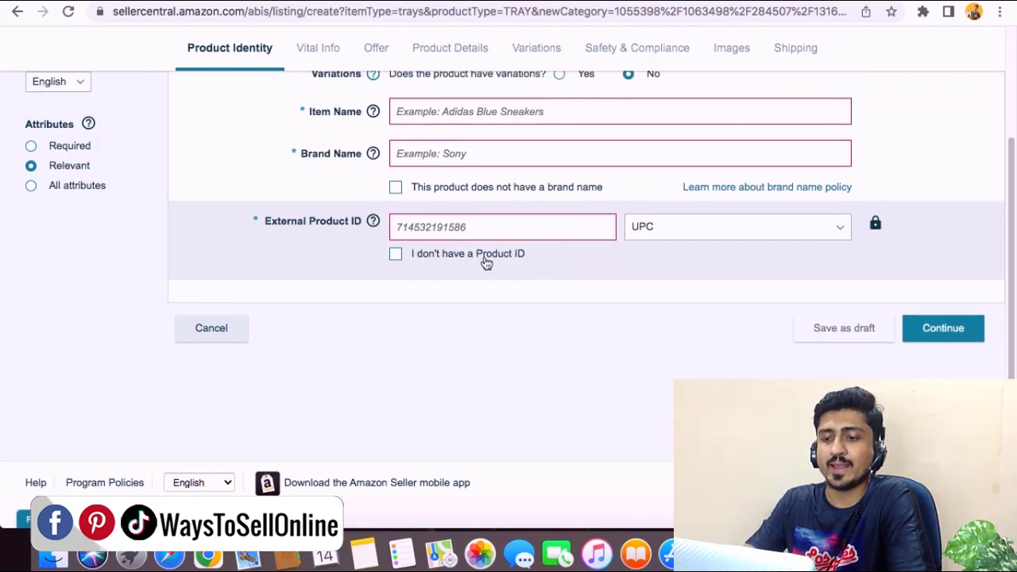
Toggle 'I don't have a Product ID' on and off, then tick the no-brand-name box.
click(396, 255)
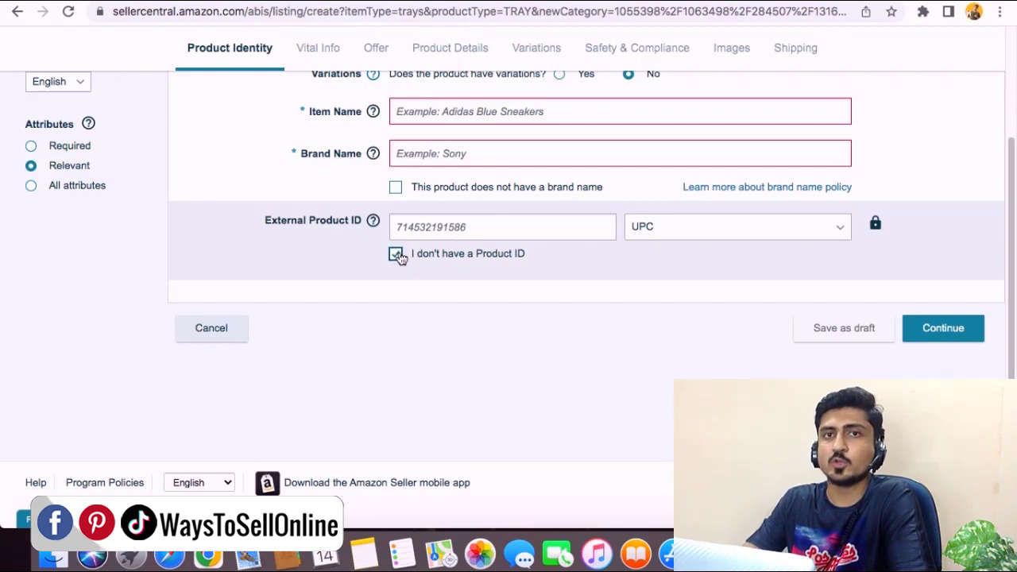
click(396, 254)
click(432, 230)
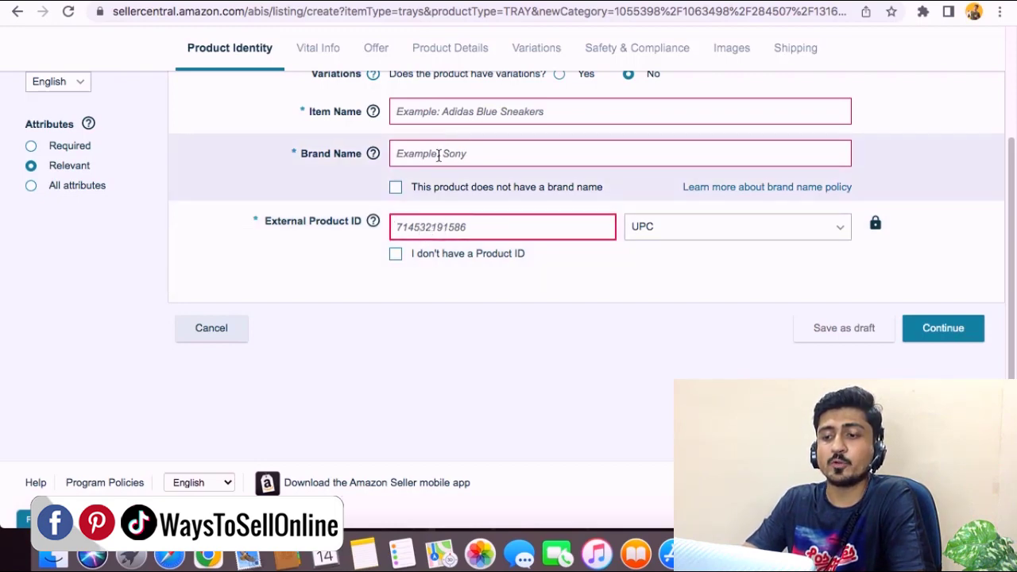
click(438, 155)
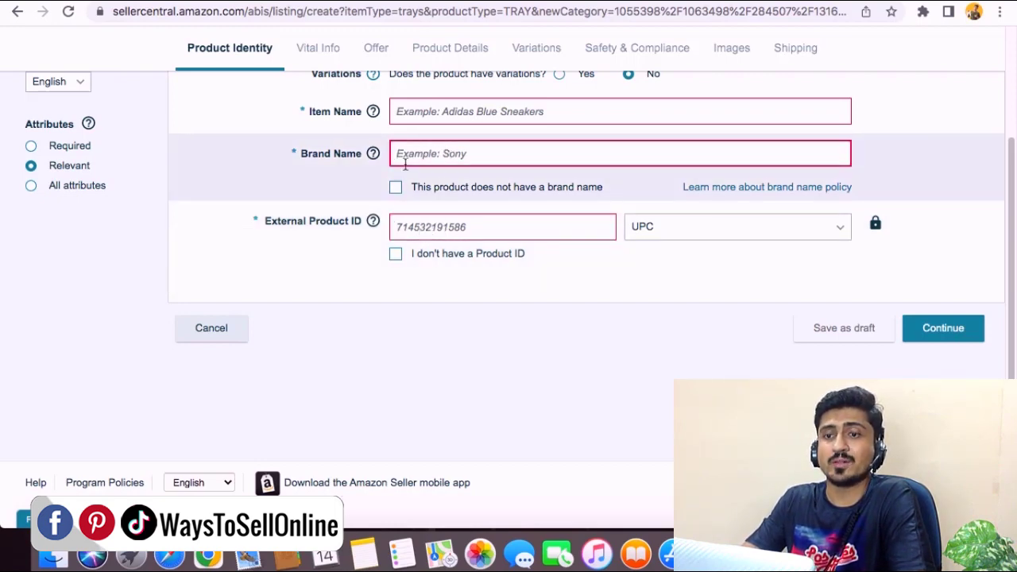
drag(413, 194, 581, 203)
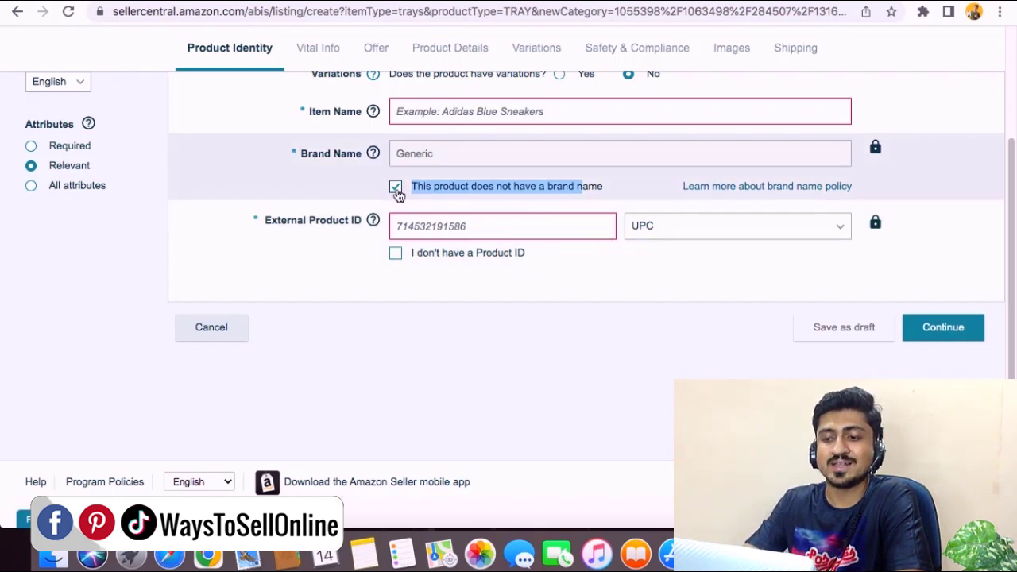
Untick the no-brand option and replace 'Generic' with 'my brand name' in Brand Name.
click(396, 187)
drag(422, 152, 496, 157)
text(my brand)
text(name)
click(940, 177)
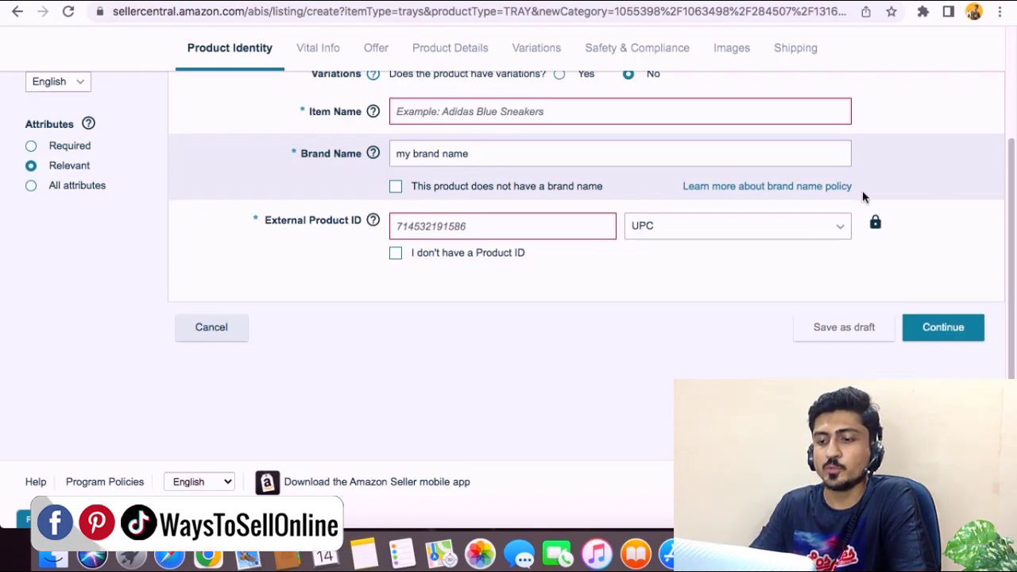
click(522, 220)
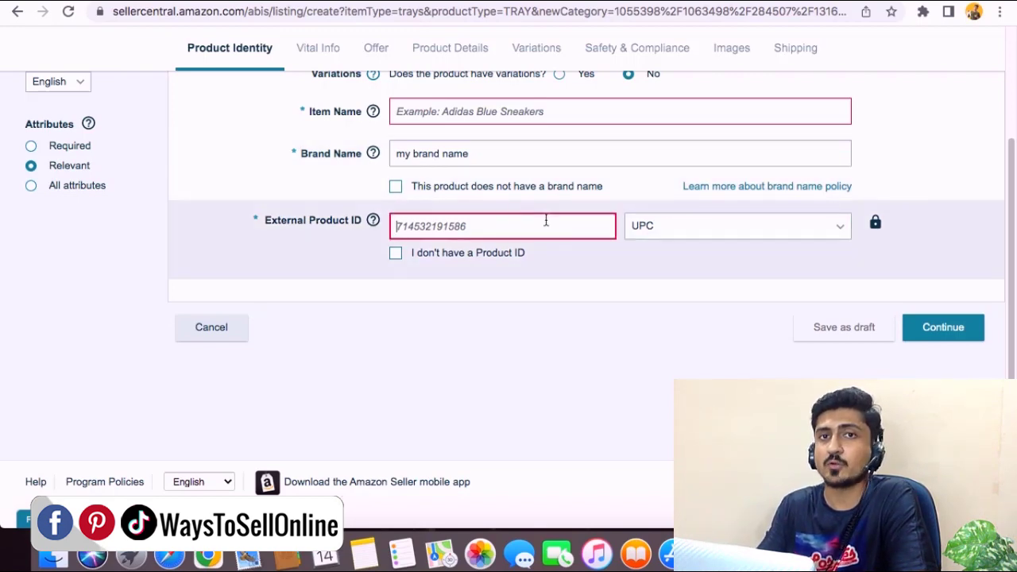
click(493, 157)
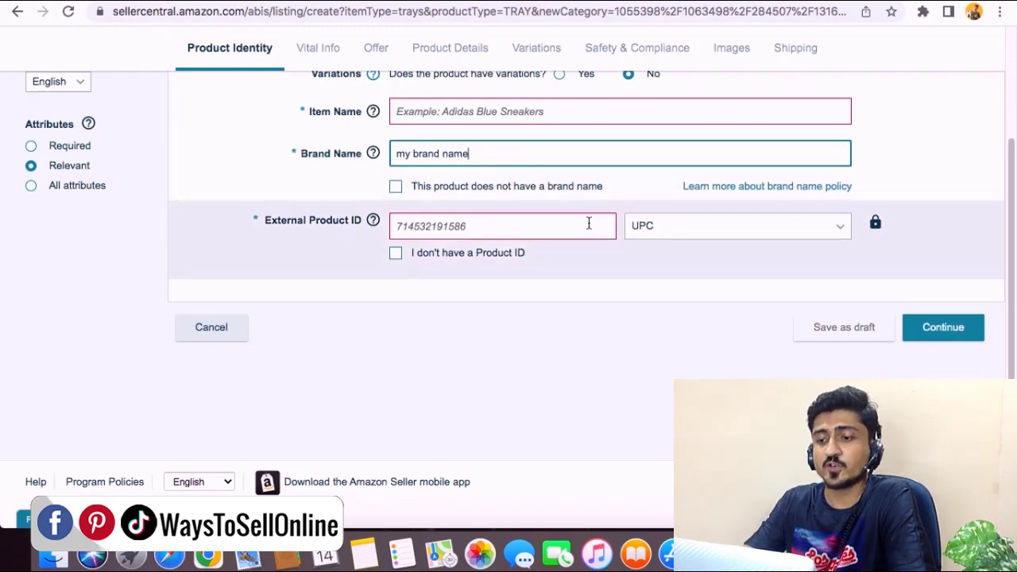
scroll(592, 230, up, 5)
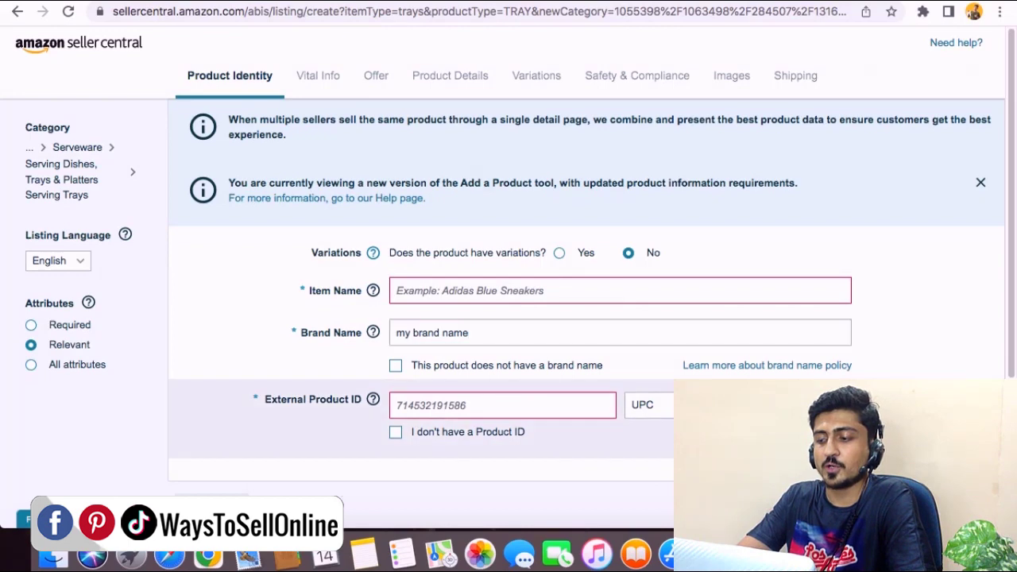
click(795, 422)
drag(291, 74, 713, 71)
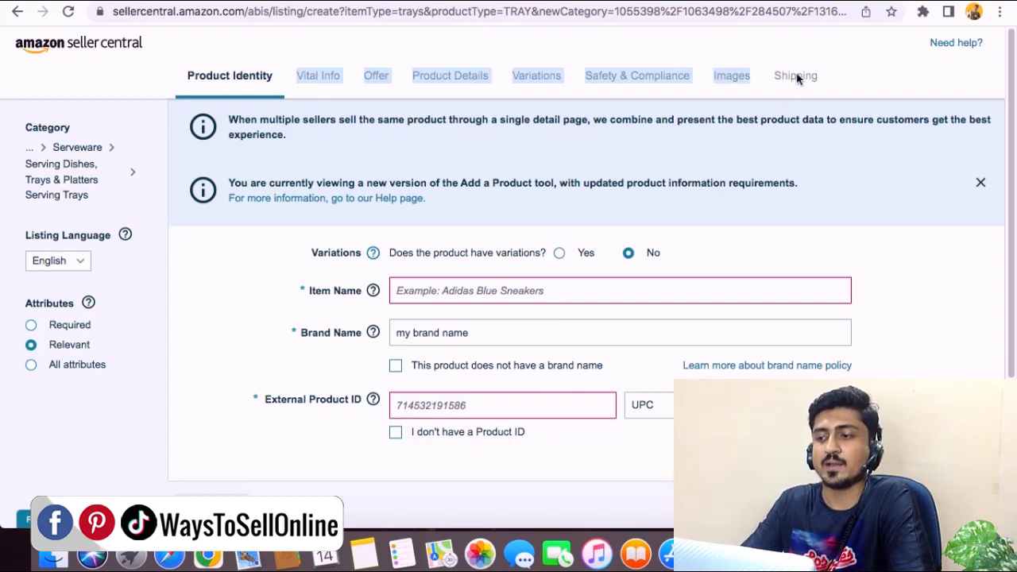
drag(777, 75, 841, 79)
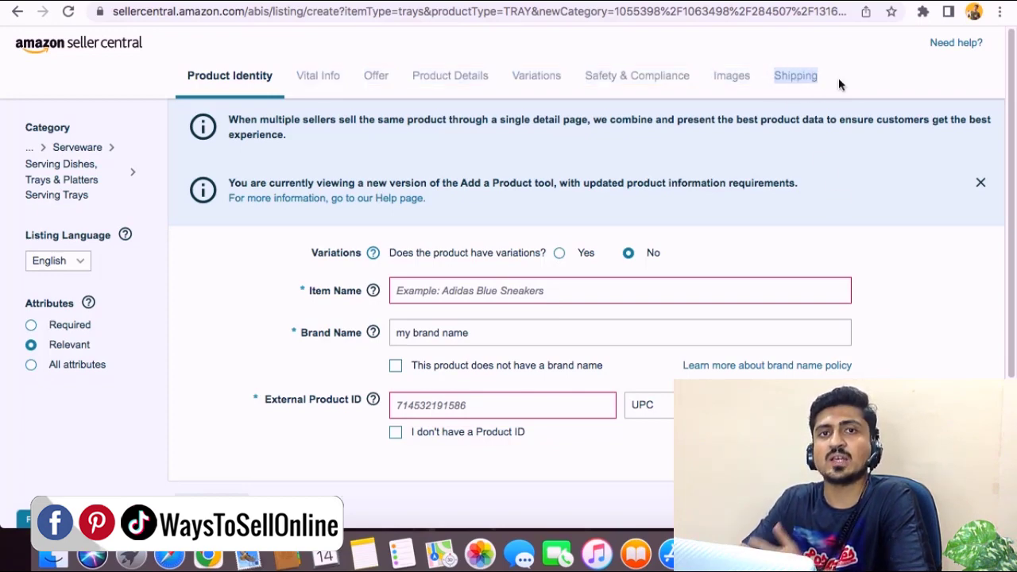